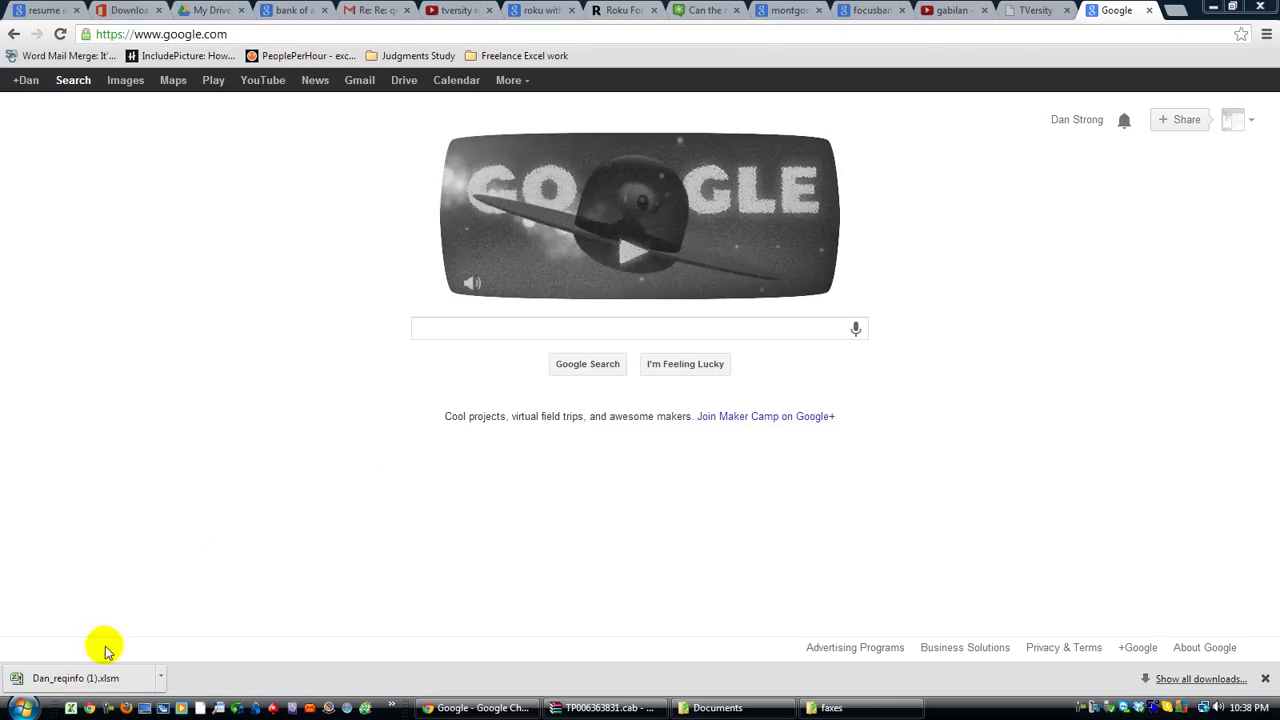
Step: Open the downloaded Dan_reqinfo (1).xlsm dashboard from Chrome's download bar
{"action": "left_click", "coordinate": [65, 678]}
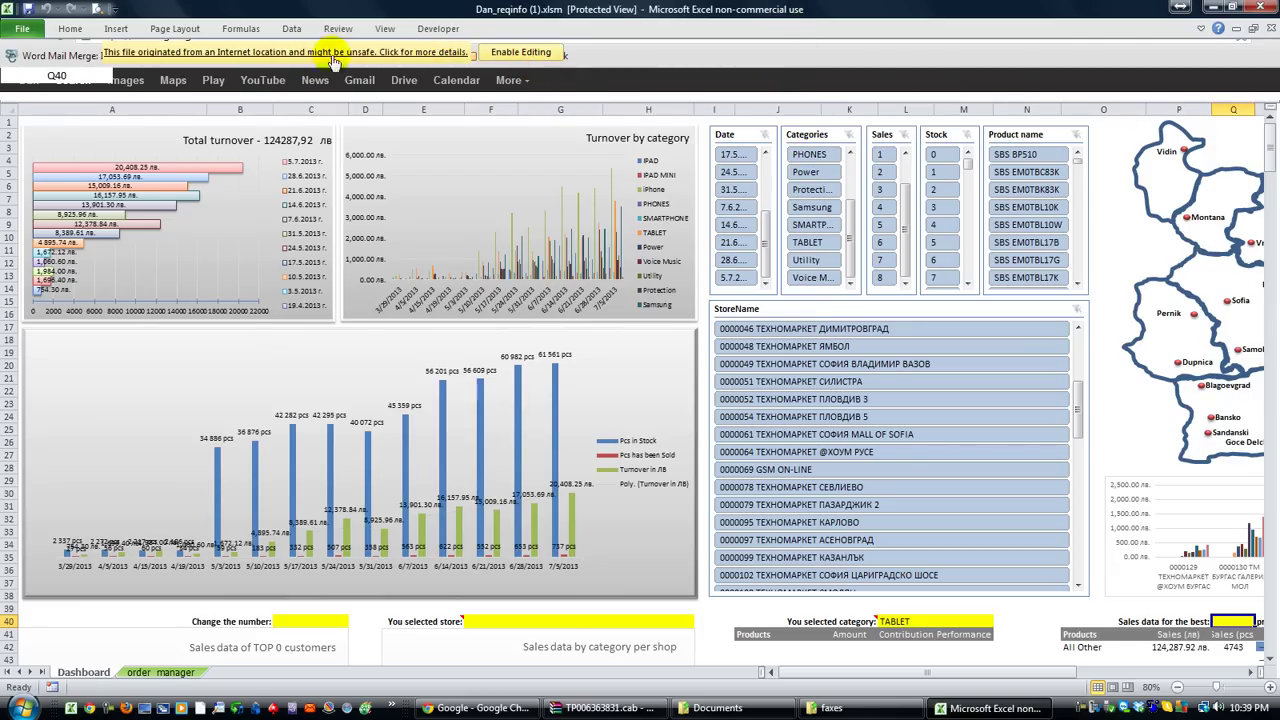
Step: Enable editing and enable the macros of Dan_reqinfo (1).xlsm to clear both warning bars
{"action": "left_click", "coordinate": [495, 55]}
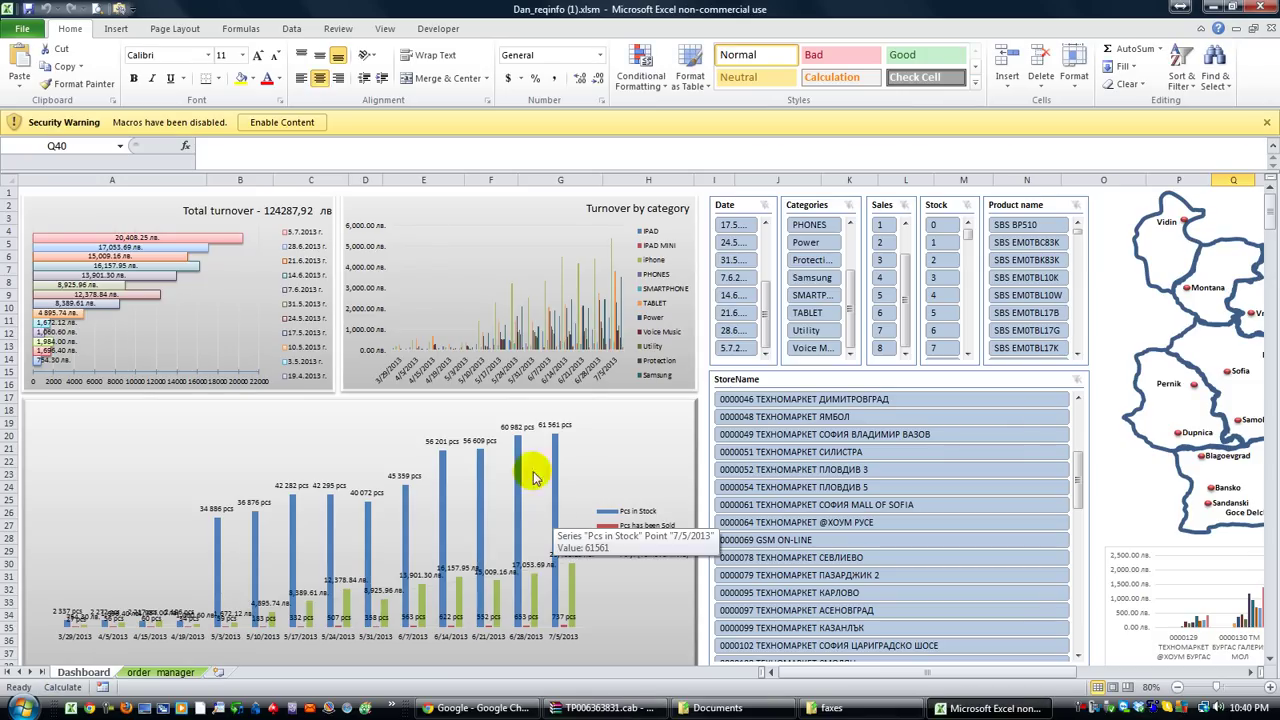
{"action": "left_click", "coordinate": [307, 127]}
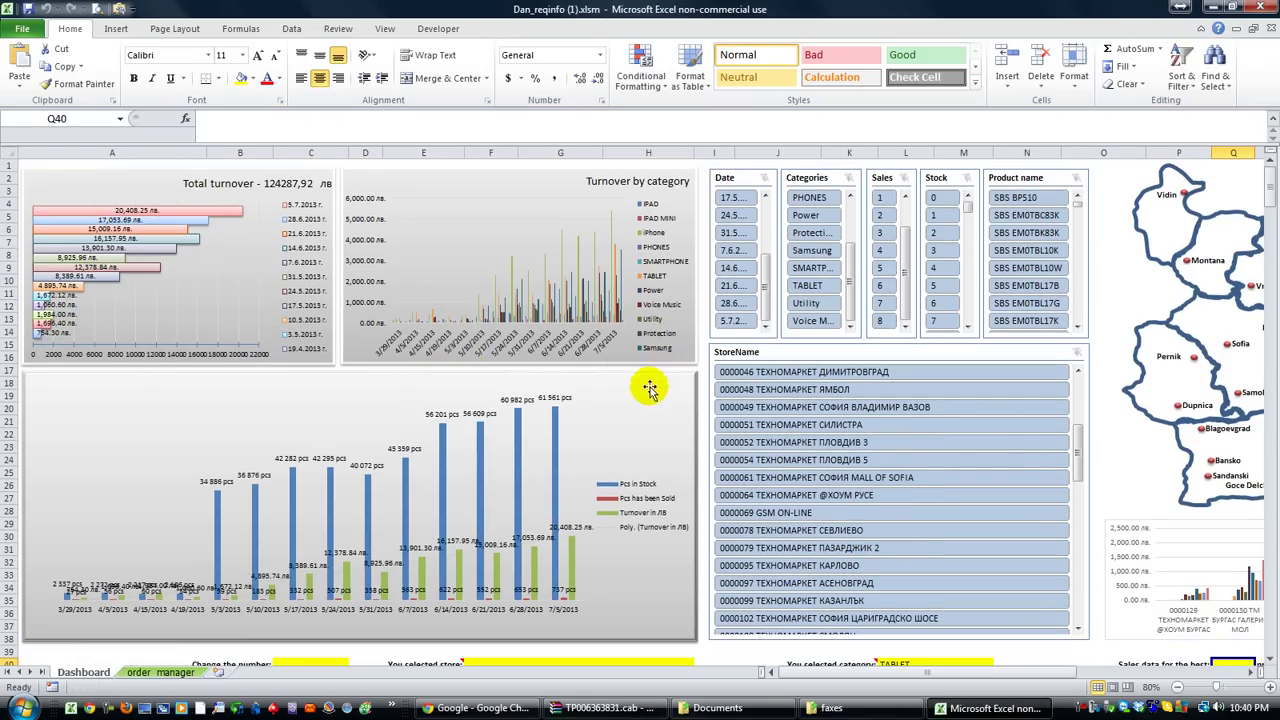
{"action": "left_click", "coordinate": [815, 204]}
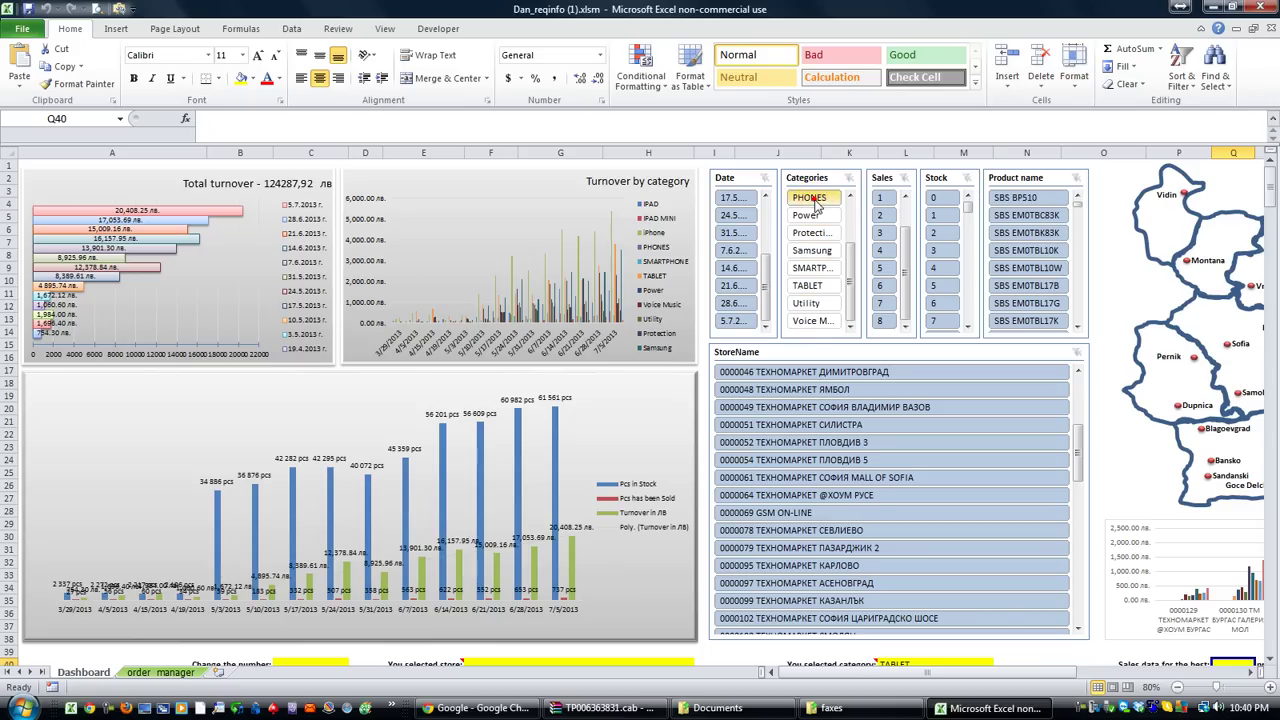
{"action": "left_click", "coordinate": [809, 234], "text": "ctrl"}
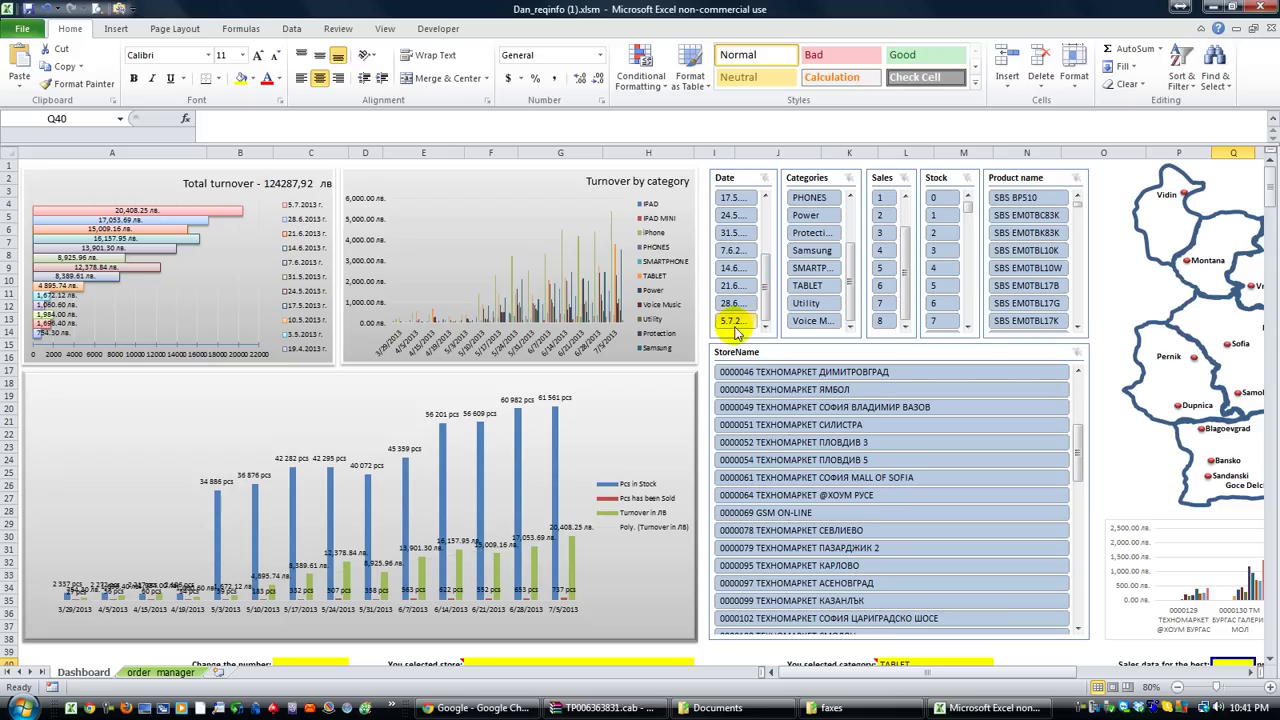
{"action": "left_click_drag", "start_coordinate": [838, 677], "coordinate": [946, 649]}
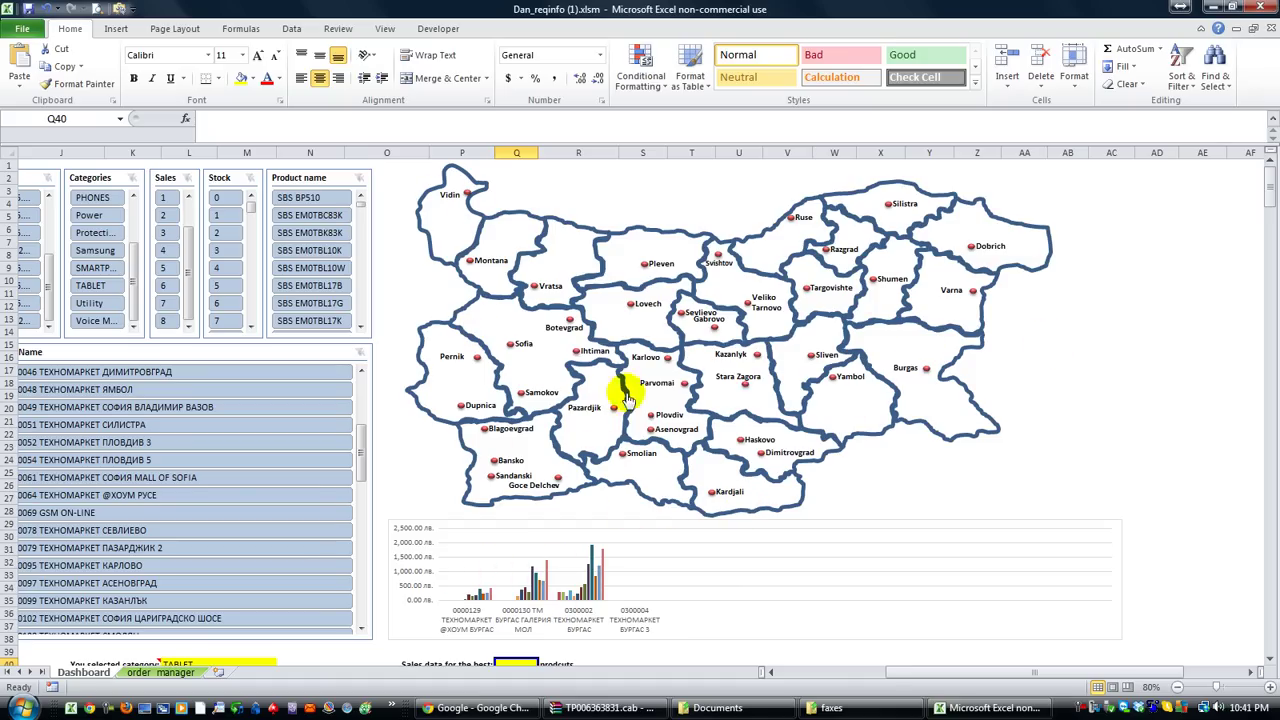
{"action": "scroll", "coordinate": [625, 397], "scroll_direction": "down", "scroll_amount": 3}
{"action": "left_click_drag", "start_coordinate": [906, 675], "coordinate": [686, 676]}
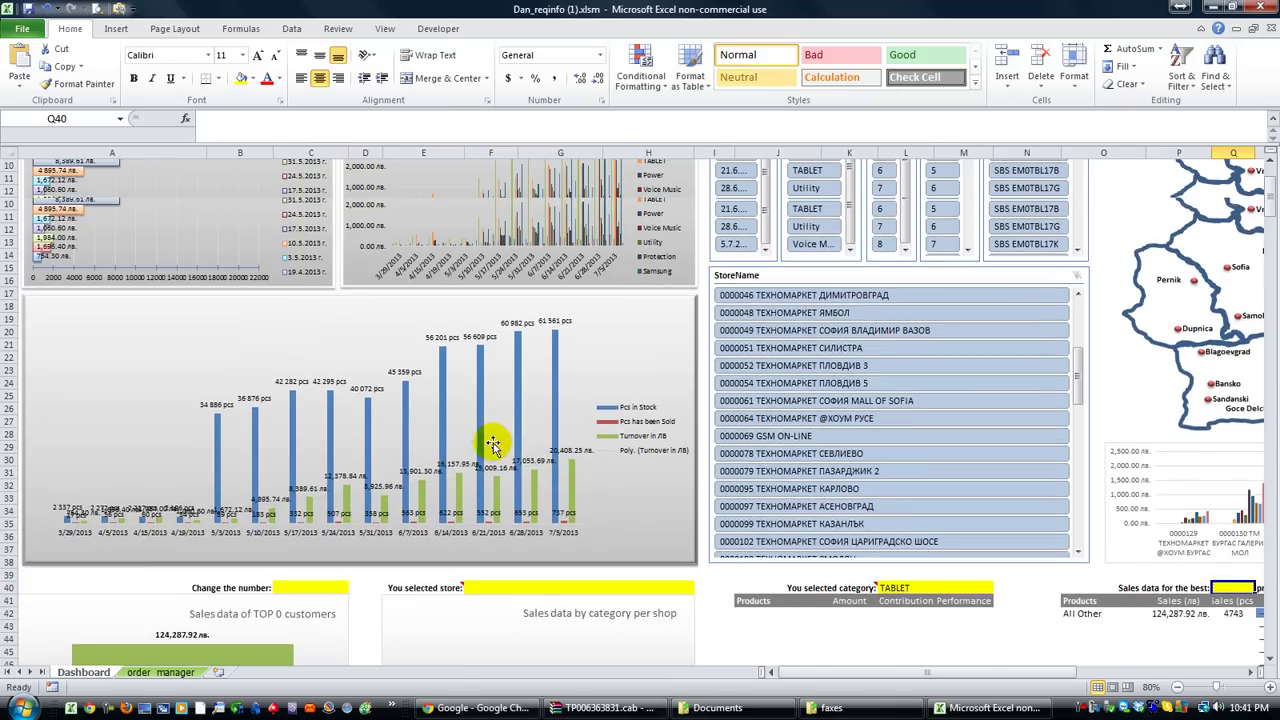
{"action": "scroll", "coordinate": [493, 443], "scroll_direction": "up", "scroll_amount": 3}
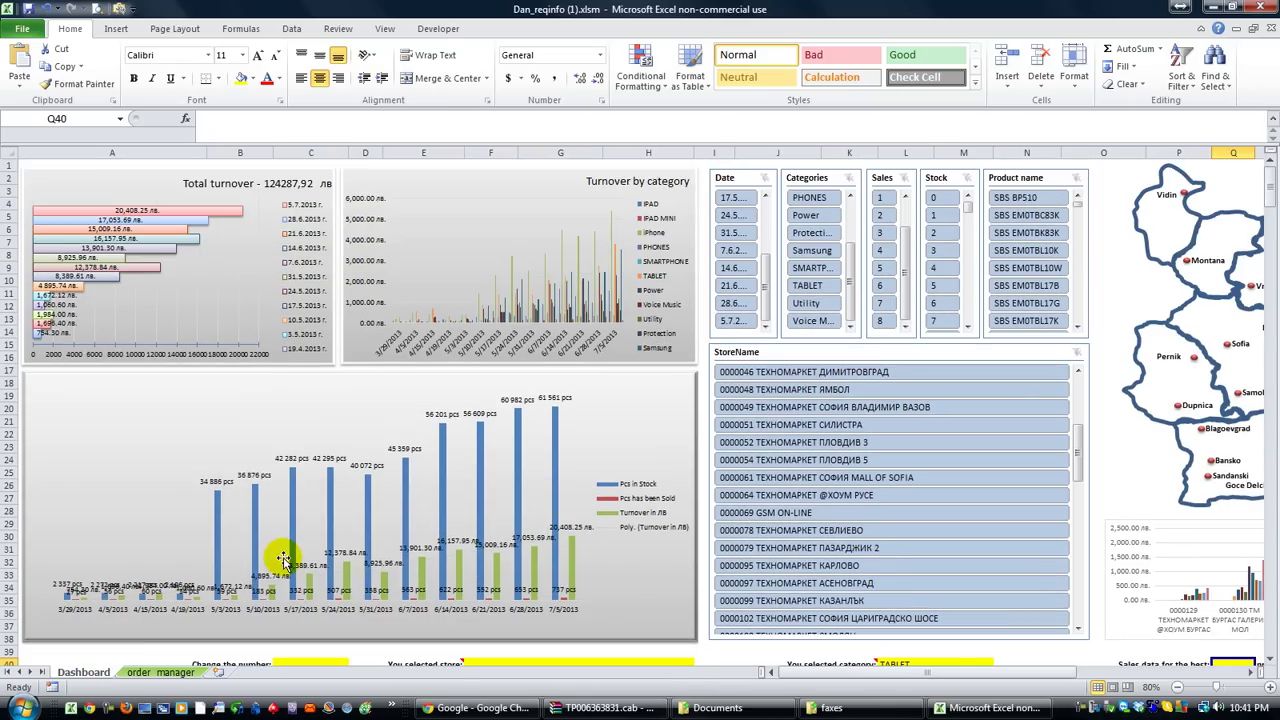
{"action": "right_click", "coordinate": [83, 672]}
{"action": "left_click", "coordinate": [314, 680]}
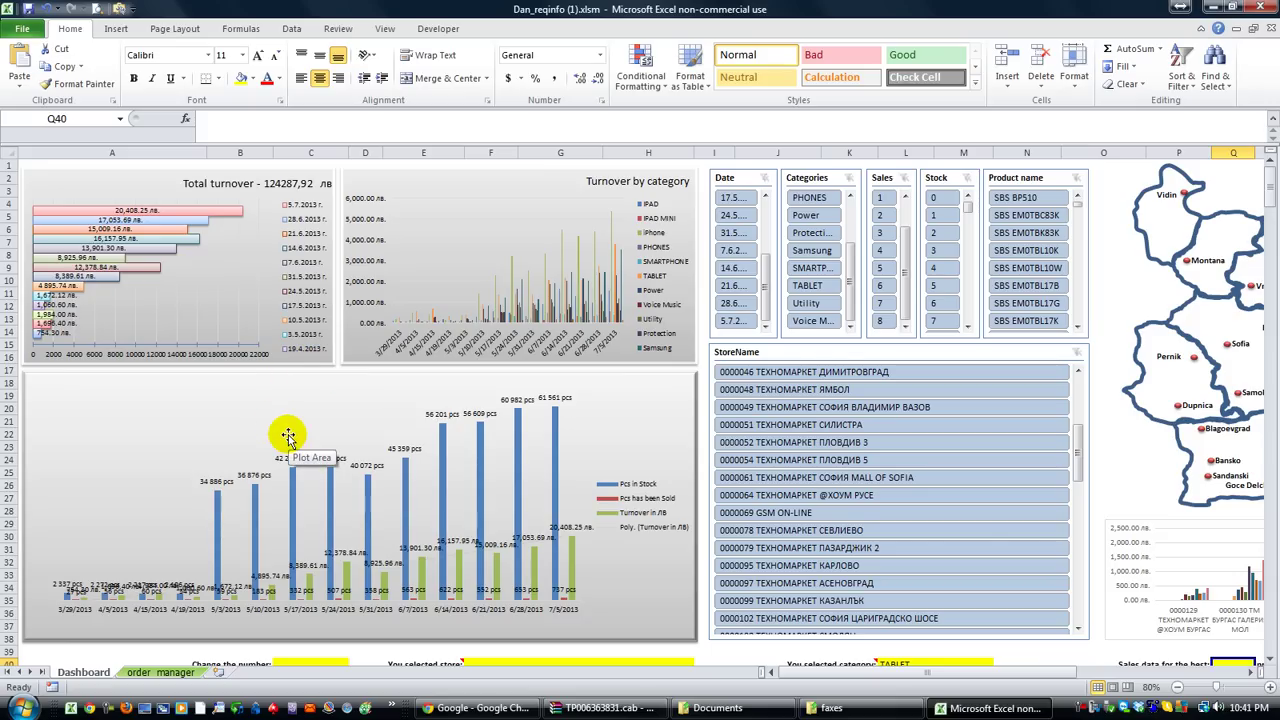
Step: Save Dan_reqinfo (1).xlsm in its current macro-enabled format
{"action": "left_click", "coordinate": [29, 9]}
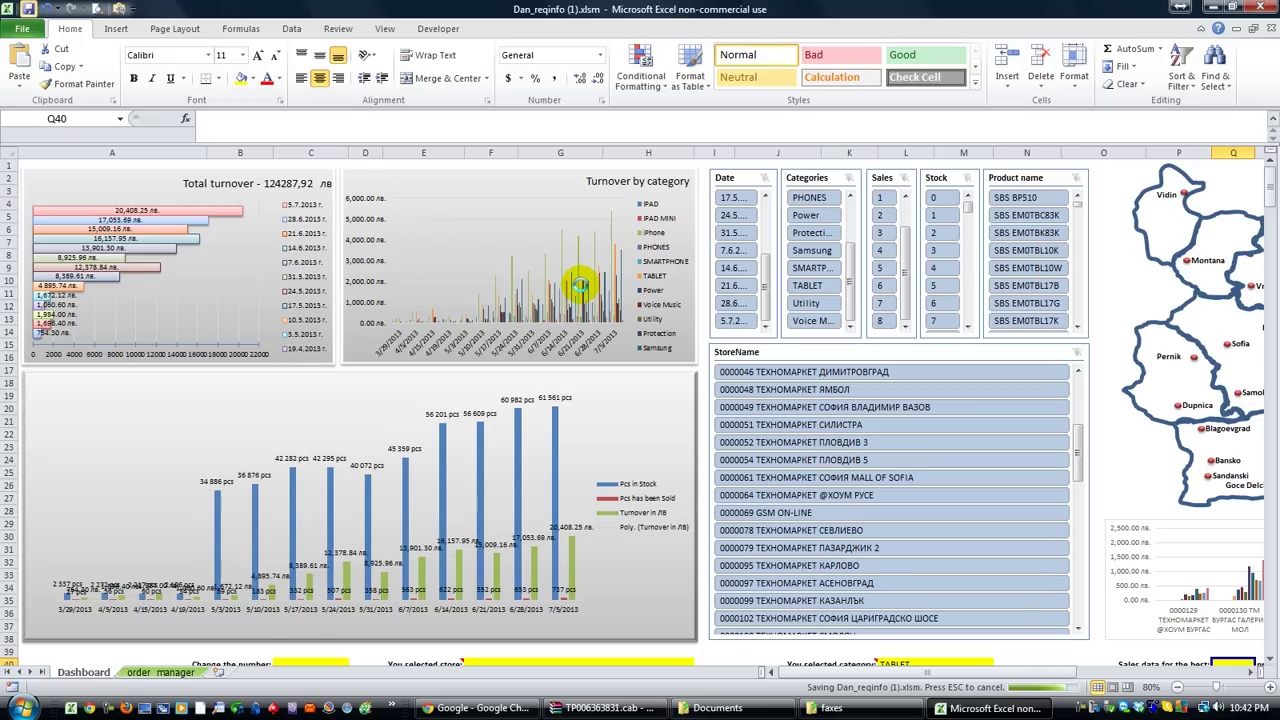
{"action": "mouse_move", "coordinate": [580, 290]}
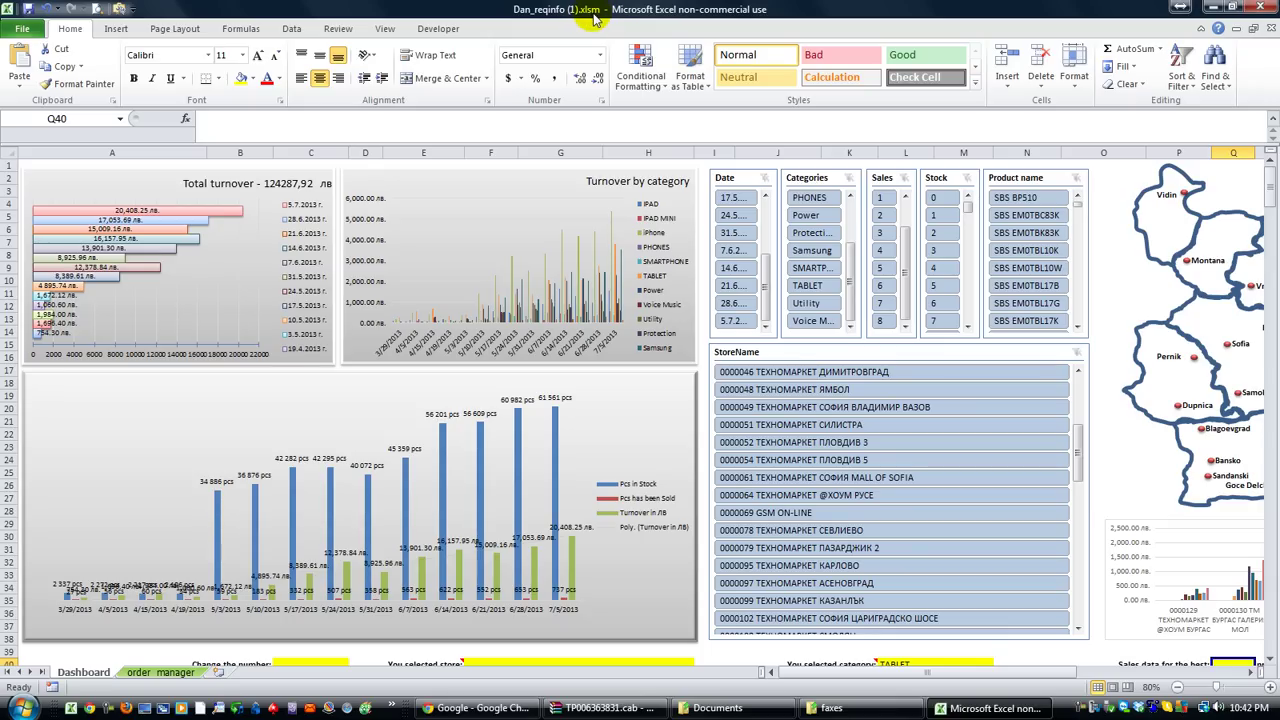
Step: Save the dashboard as an Excel Binary Workbook (*.xlsb) named Dan_reqinfo (1).xlsb
{"action": "left_click", "coordinate": [22, 28]}
{"action": "left_click", "coordinate": [49, 77]}
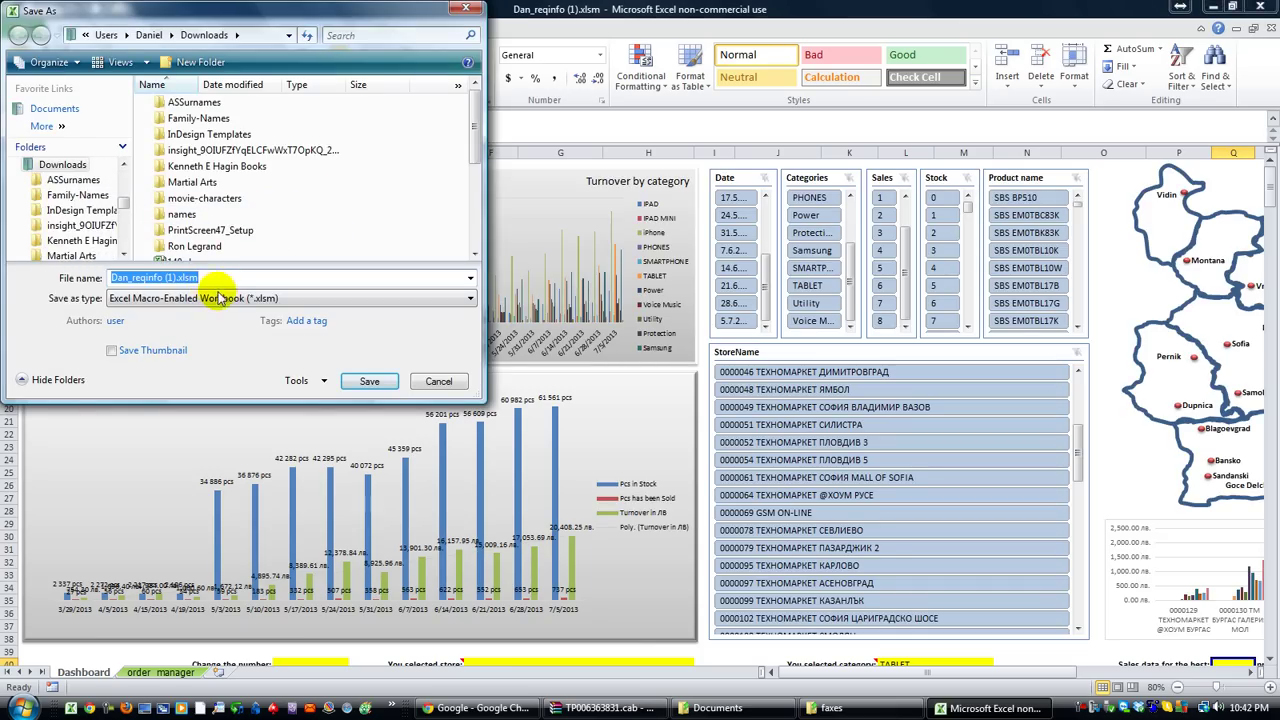
{"action": "left_click", "coordinate": [222, 298]}
{"action": "left_click", "coordinate": [226, 338]}
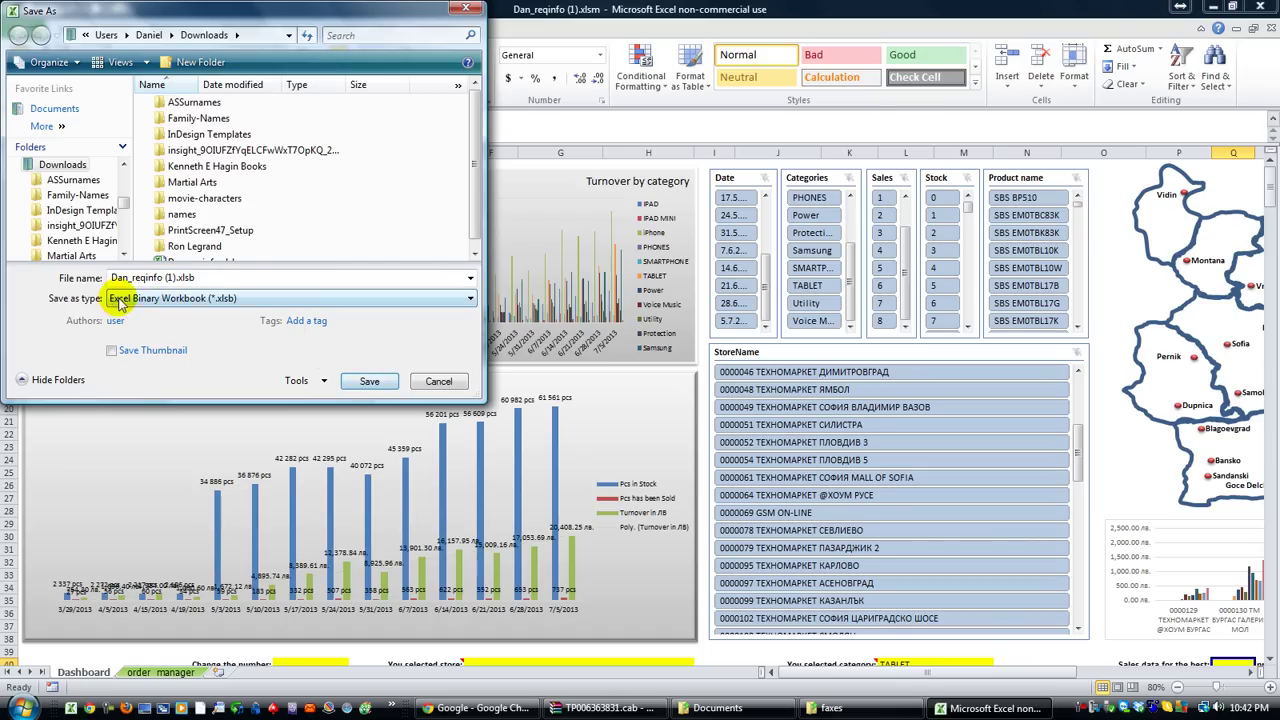
{"action": "left_click", "coordinate": [370, 383]}
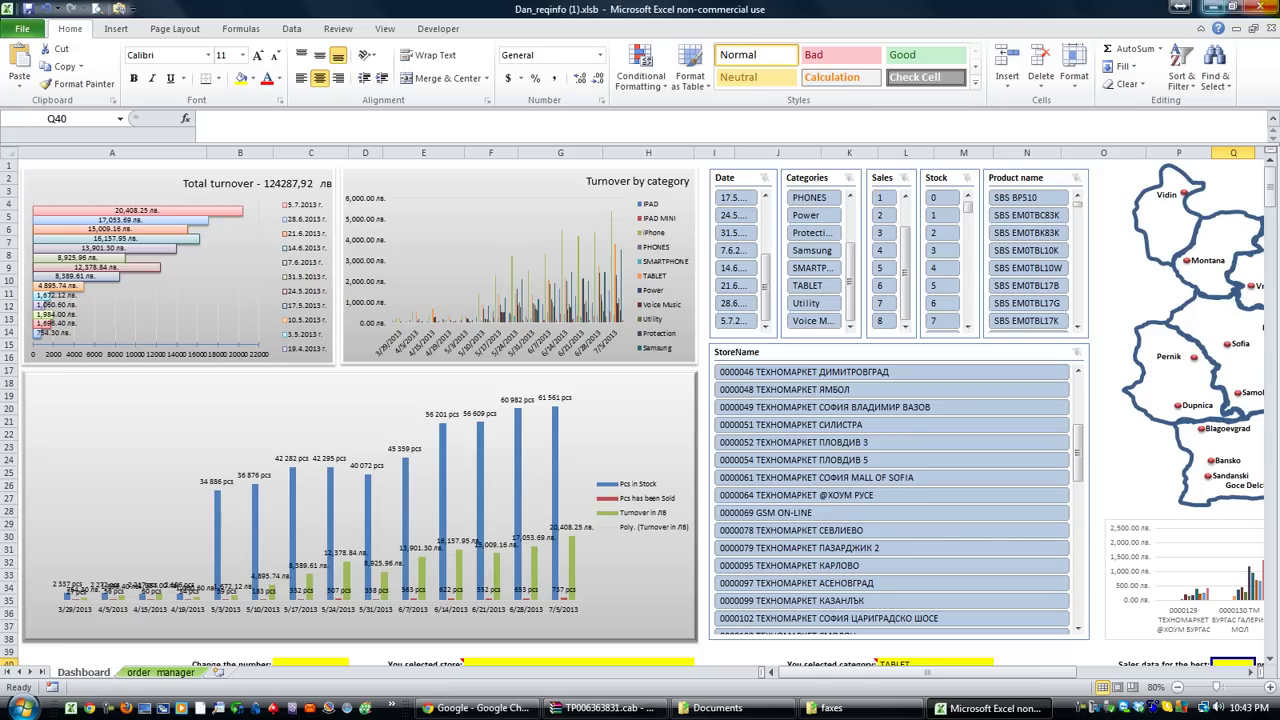
Step: Close Excel, relaunch it and reopen Dan_reqinfo (1).xlsb from the Recent list
{"action": "left_click", "coordinate": [1259, 8]}
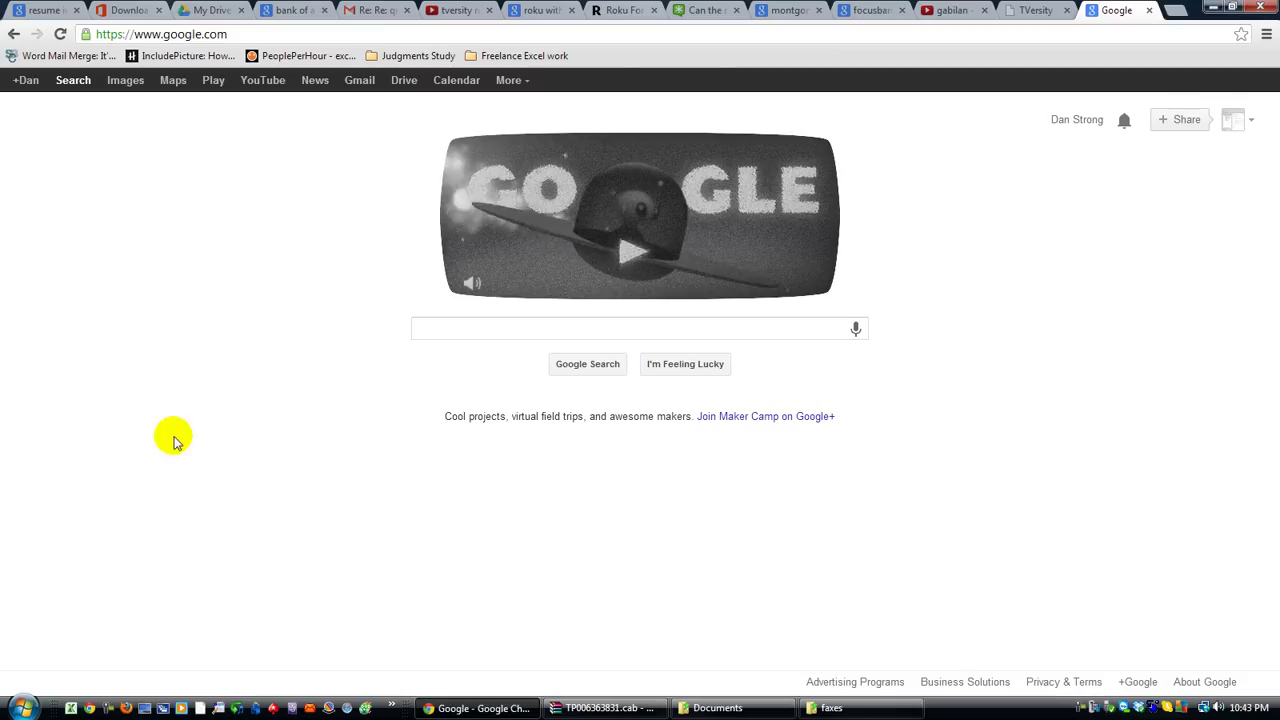
{"action": "left_click", "coordinate": [72, 708]}
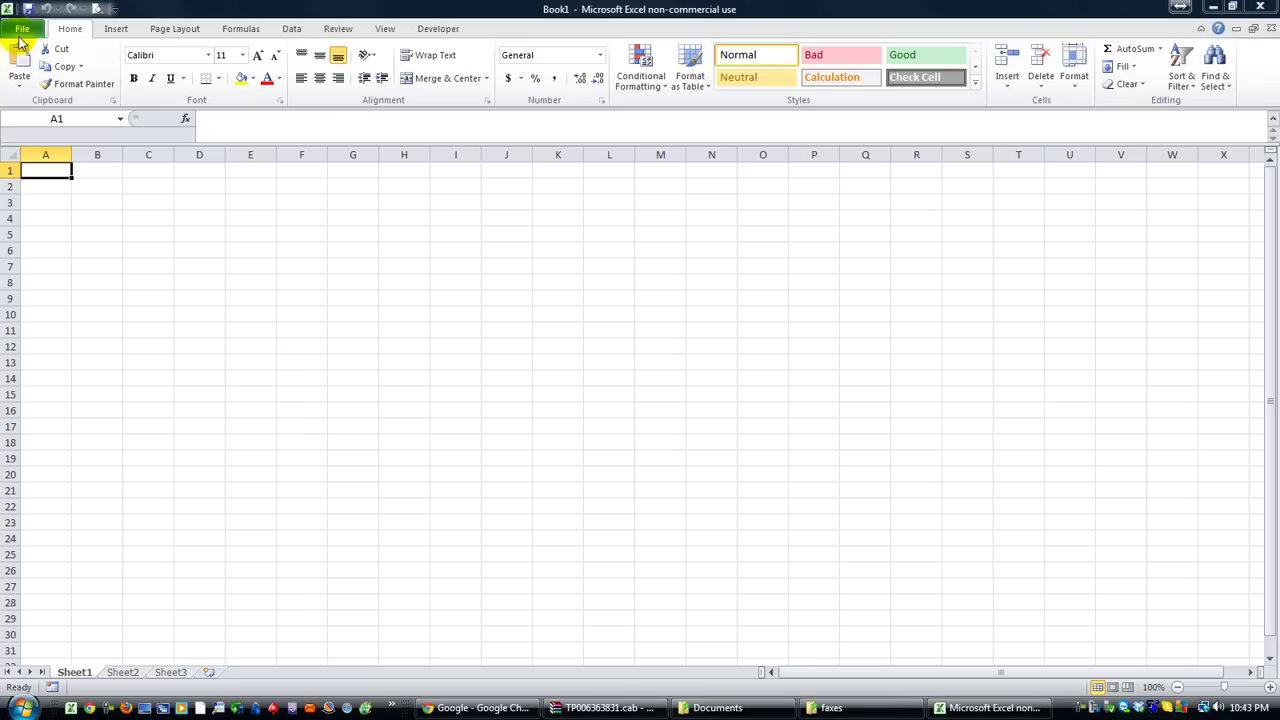
{"action": "left_click", "coordinate": [21, 29]}
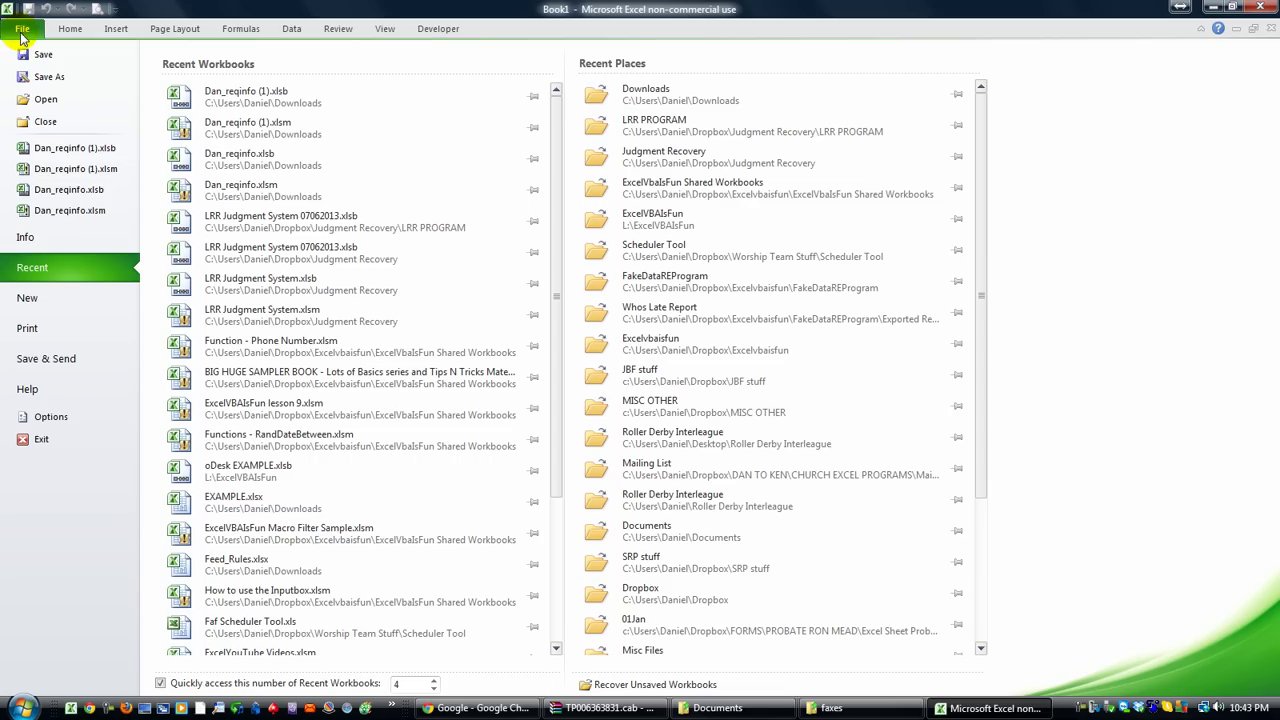
{"action": "left_click", "coordinate": [279, 96]}
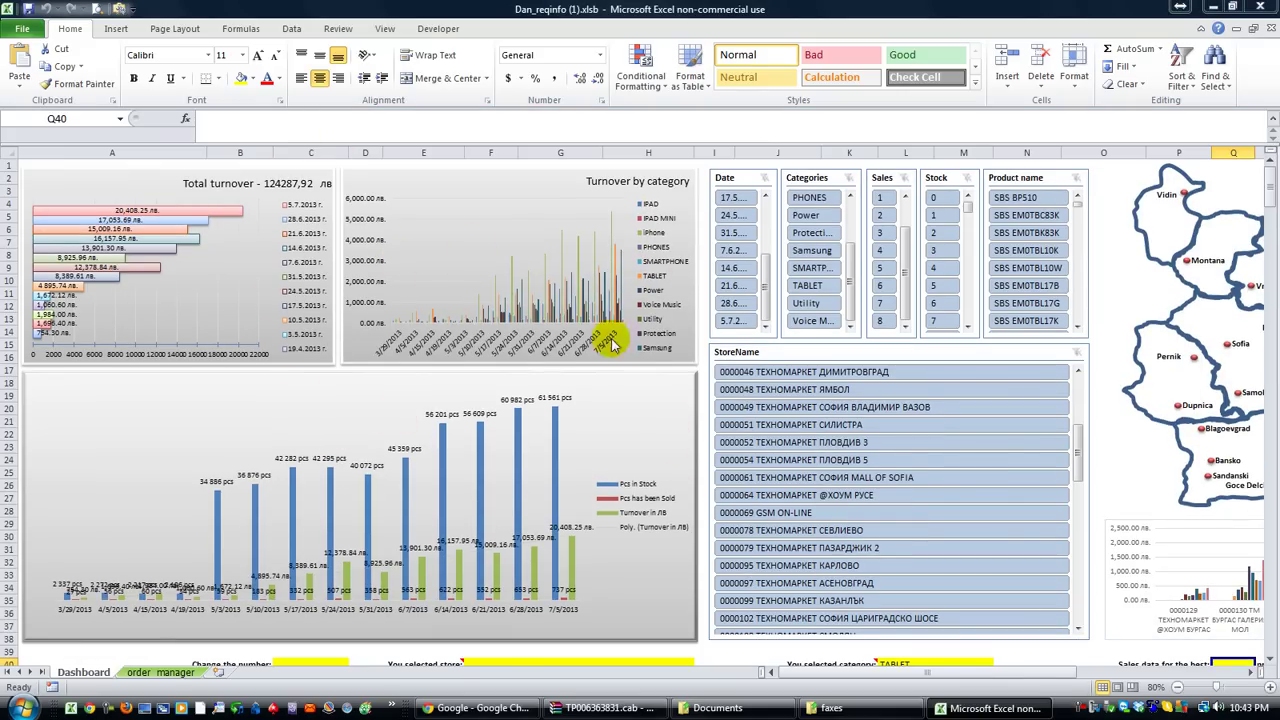
Step: Test the PHONES, Power and Protection slicer filters, clear them, then show Pernik region stores
{"action": "left_click", "coordinate": [824, 200]}
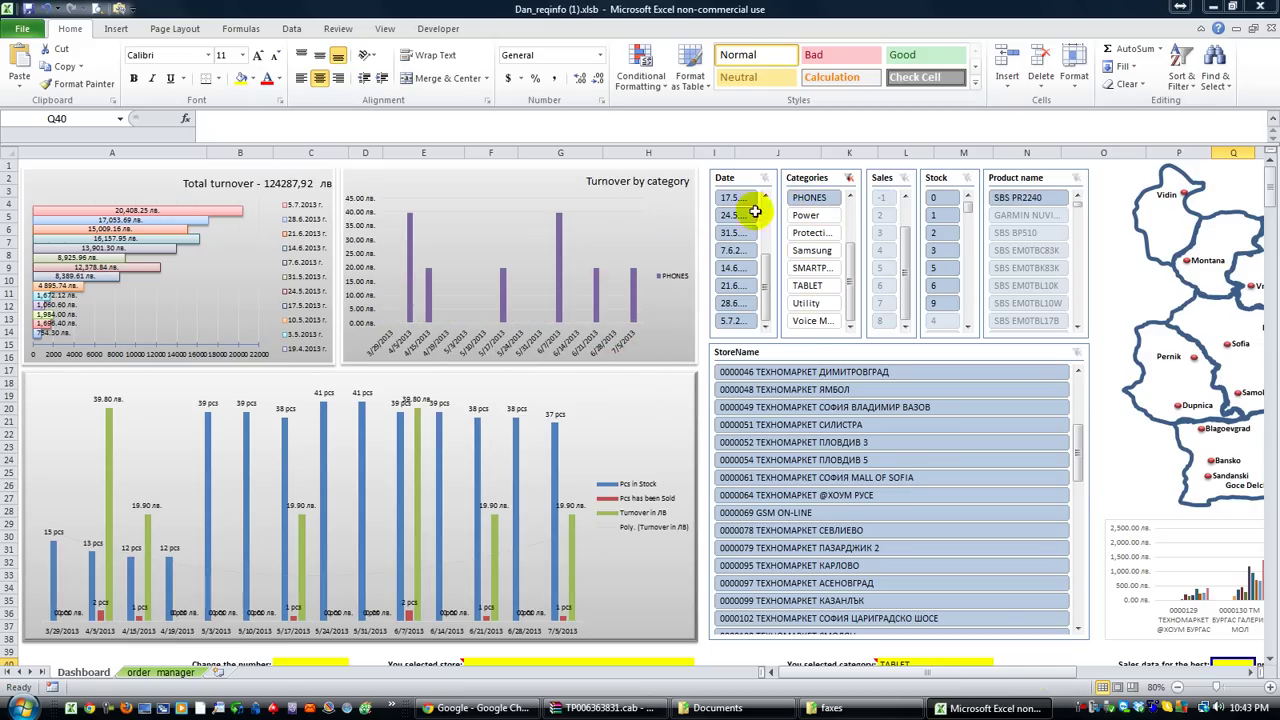
{"action": "left_click", "coordinate": [810, 215]}
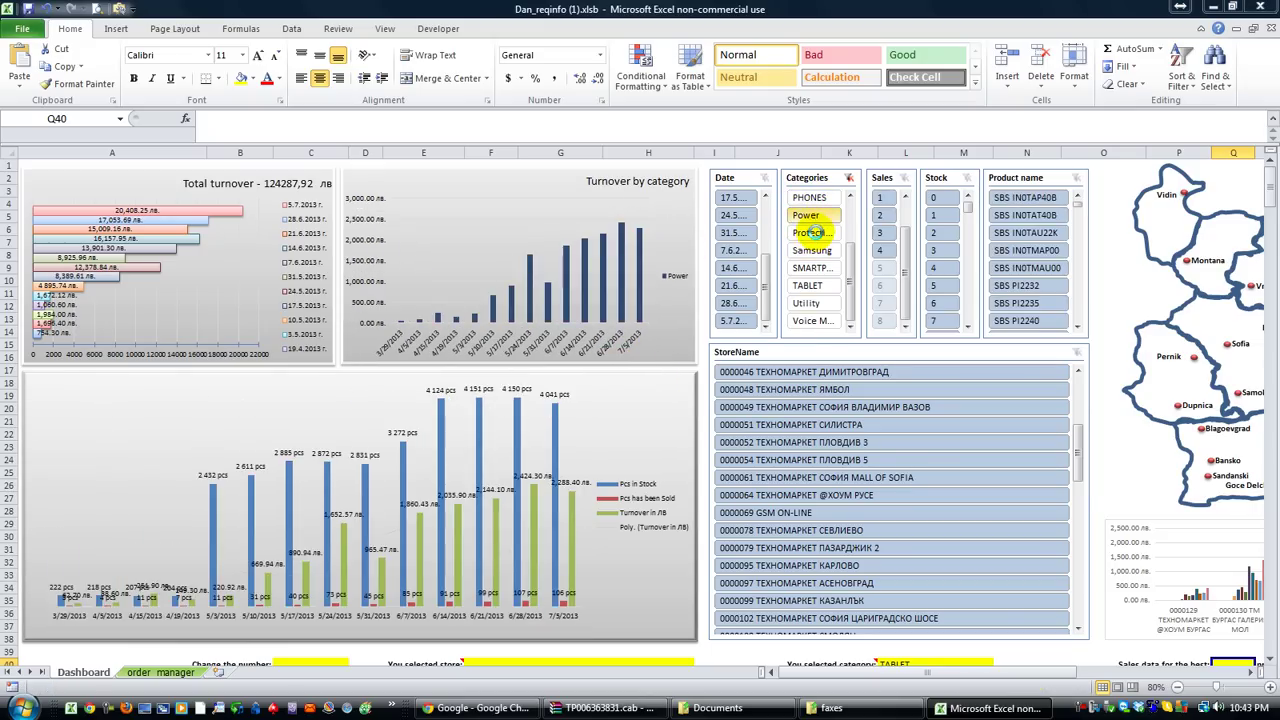
{"action": "left_click", "coordinate": [810, 232]}
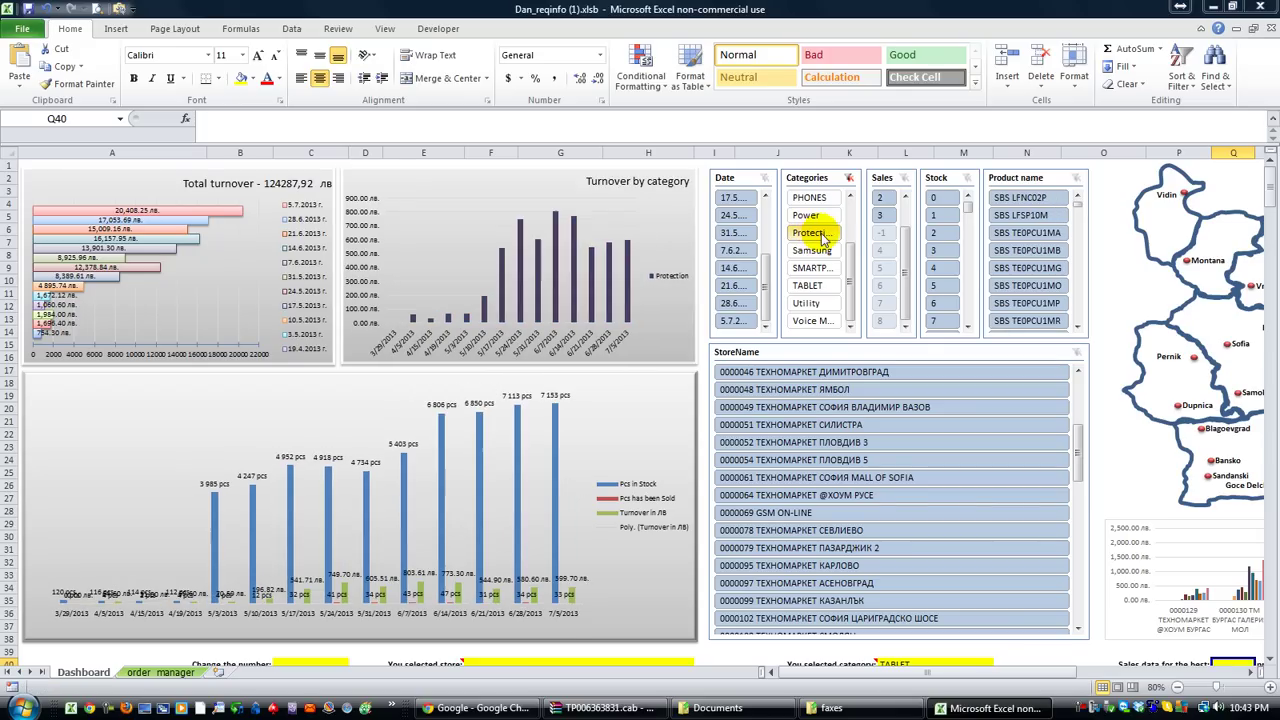
{"action": "left_click", "coordinate": [850, 177]}
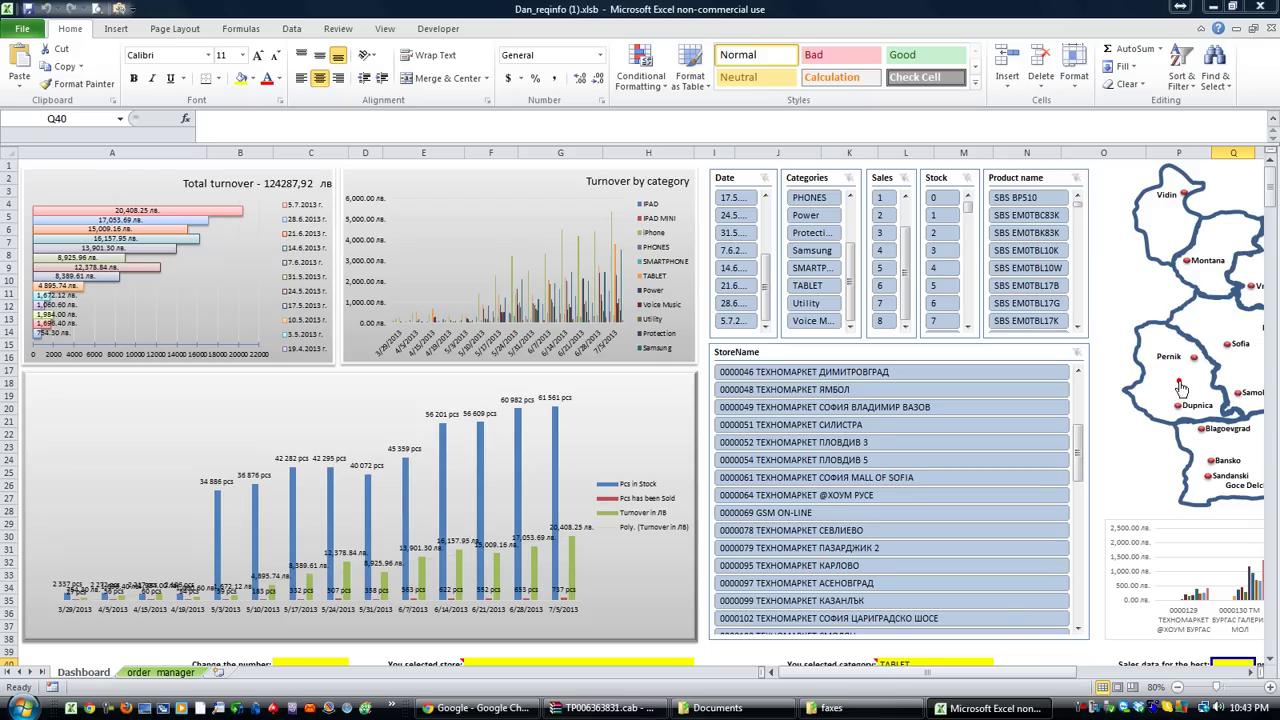
{"action": "left_click", "coordinate": [1175, 384]}
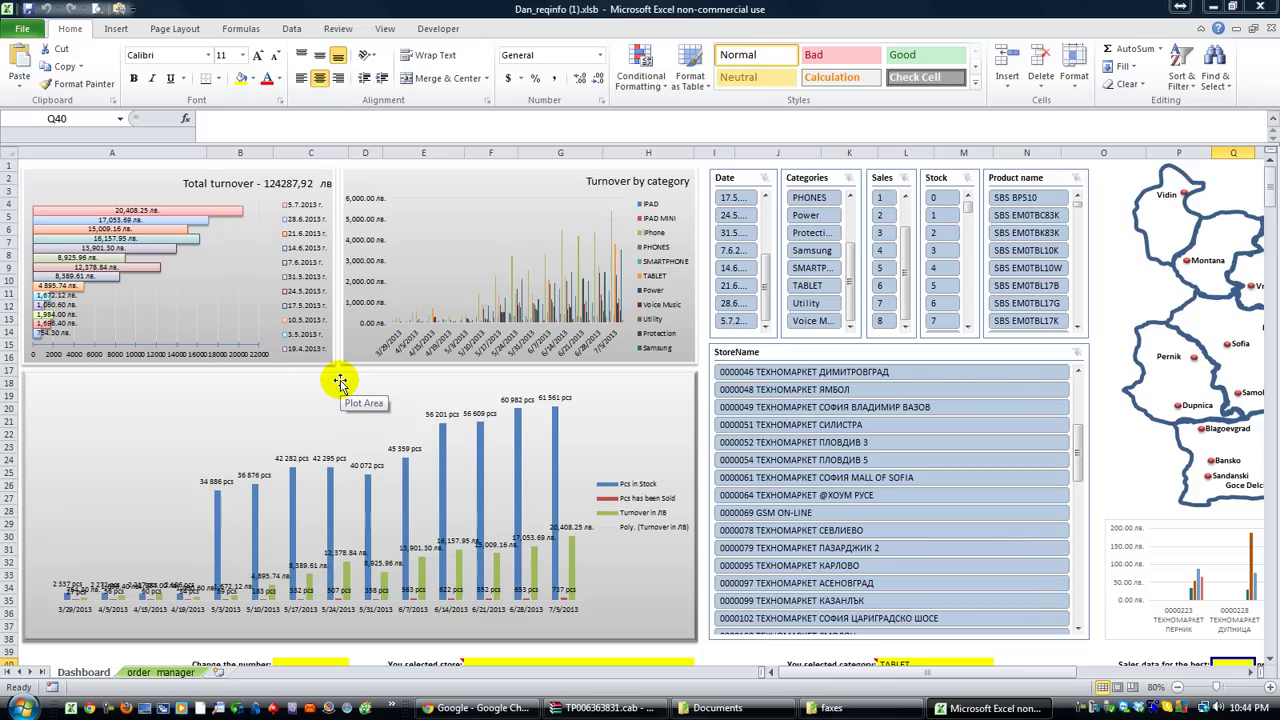
Step: Filter by Power and 7.6.2013, clear both slicers, then save Dan_reqinfo (1).xlsb
{"action": "left_click", "coordinate": [806, 215]}
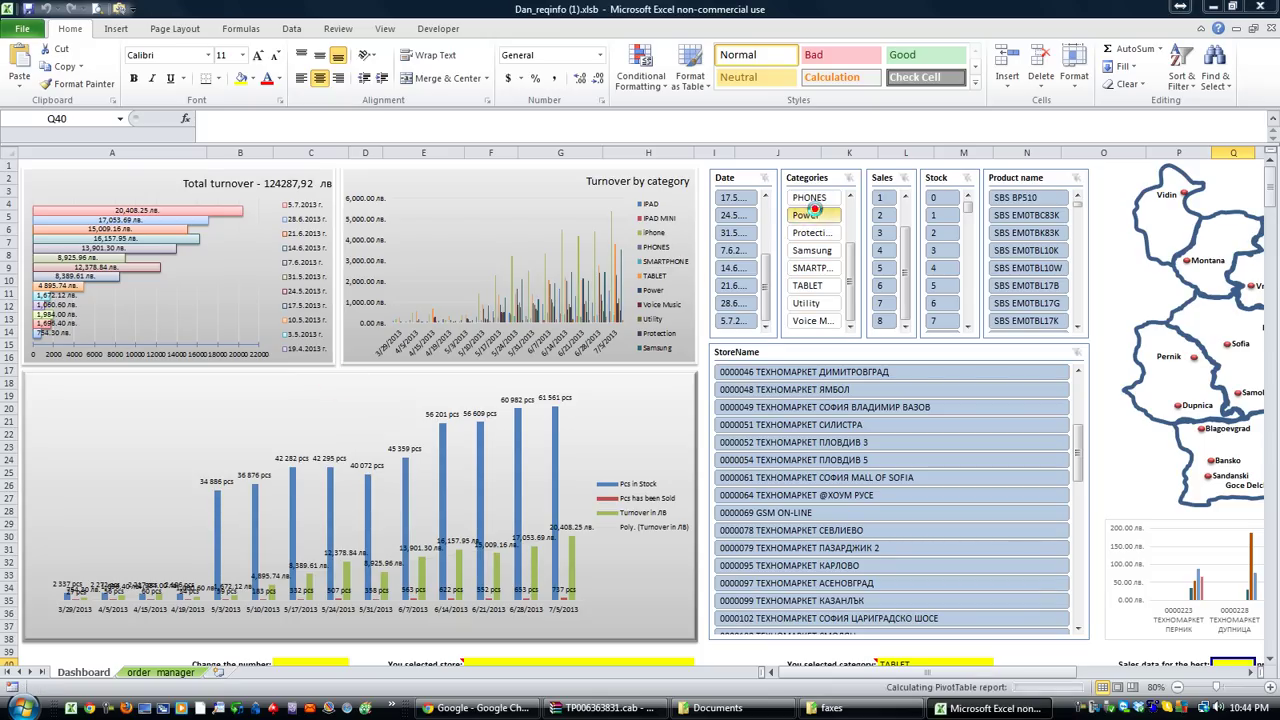
{"action": "left_click", "coordinate": [731, 251]}
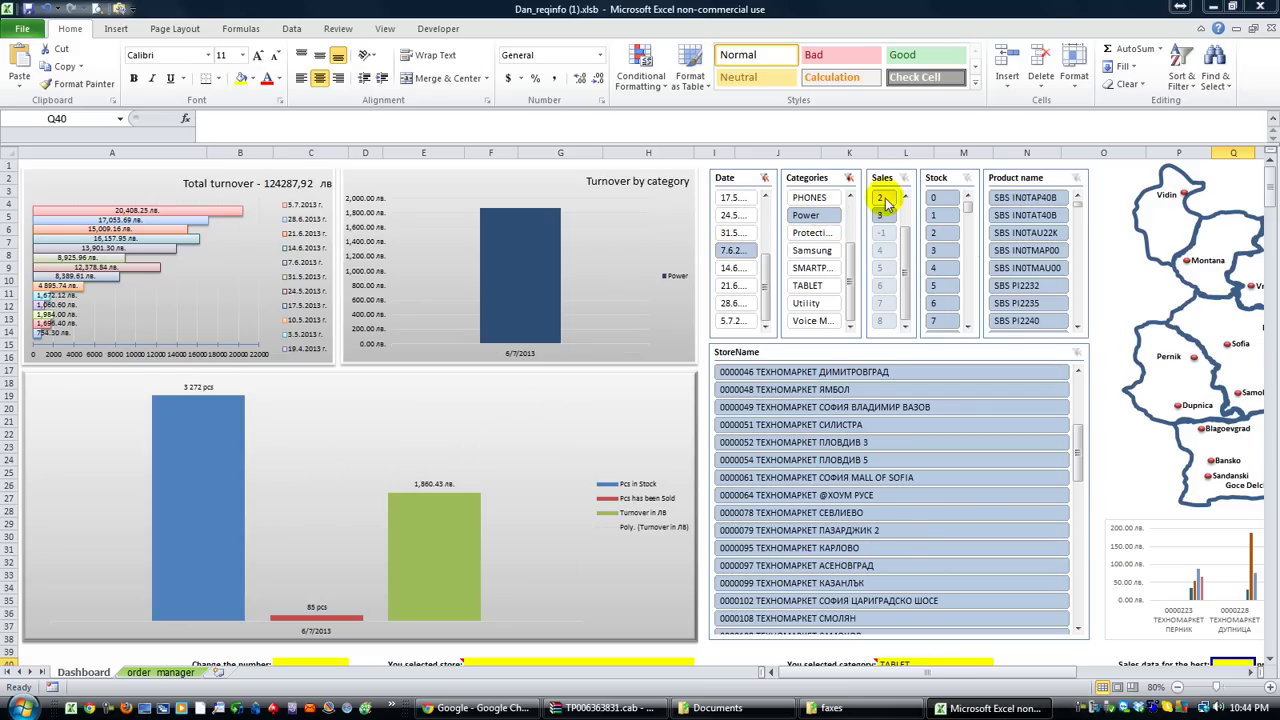
{"action": "left_click", "coordinate": [850, 180]}
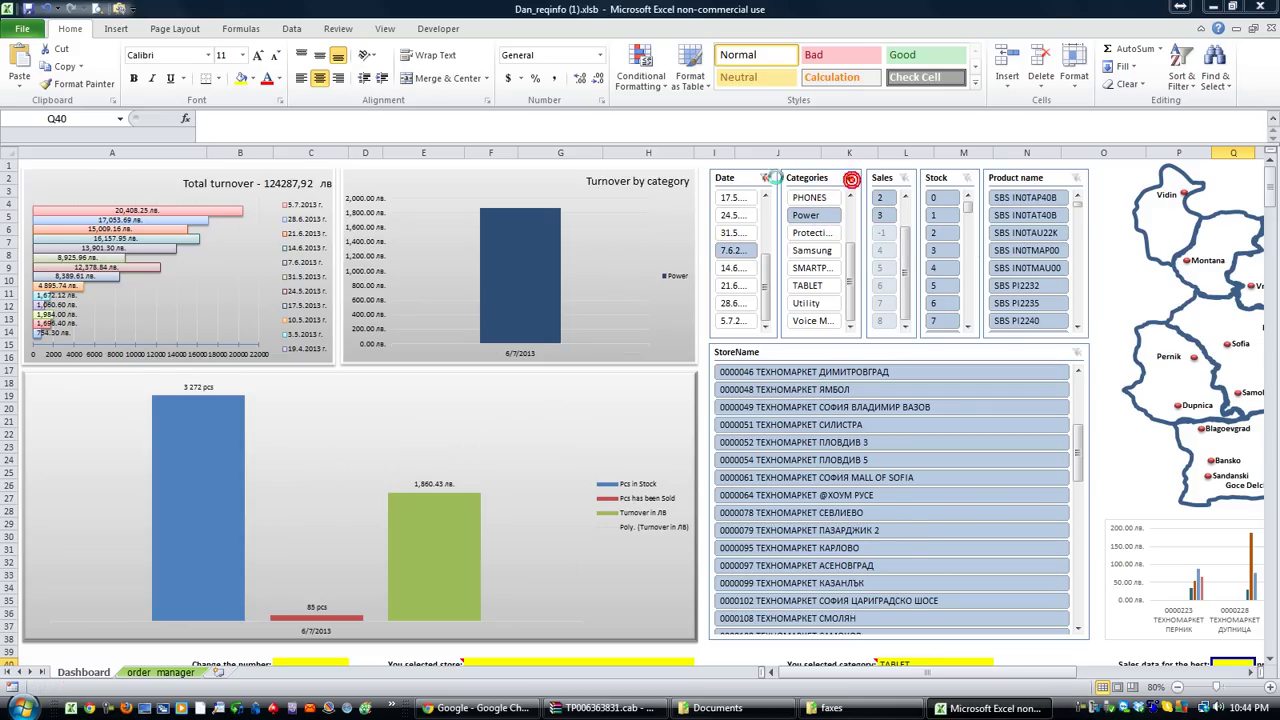
{"action": "left_click", "coordinate": [766, 177]}
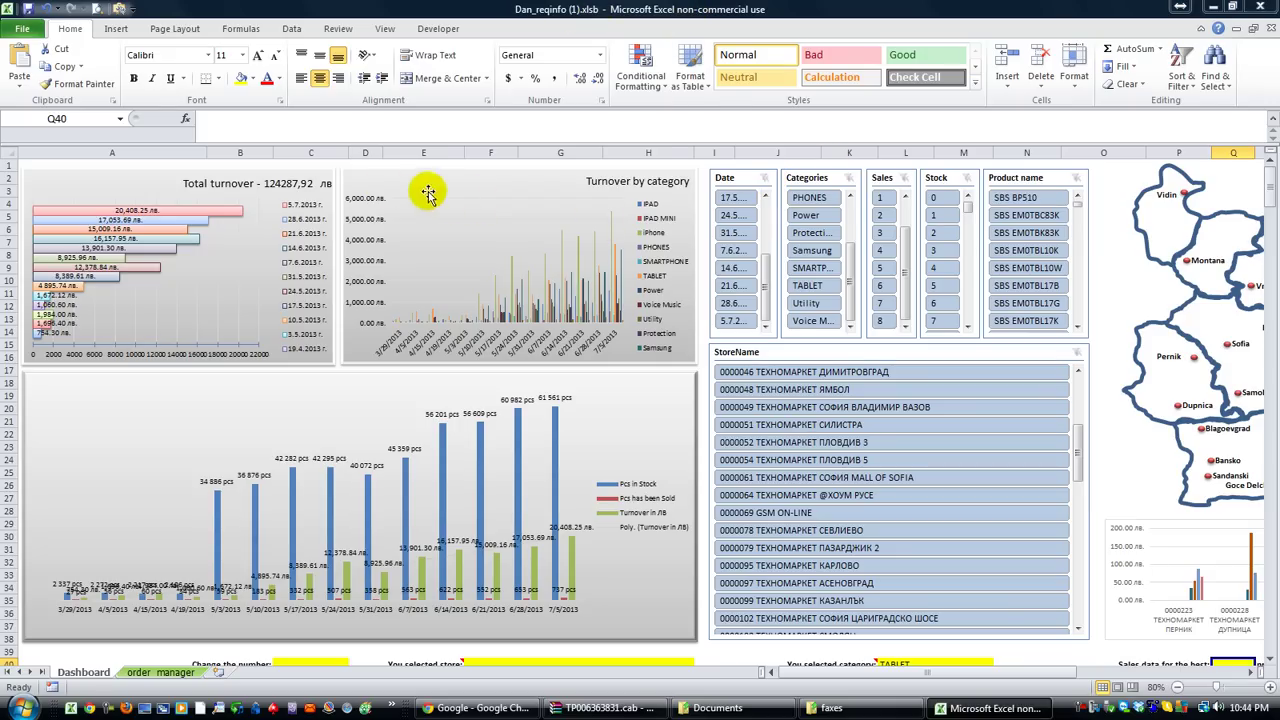
{"action": "left_click", "coordinate": [29, 8]}
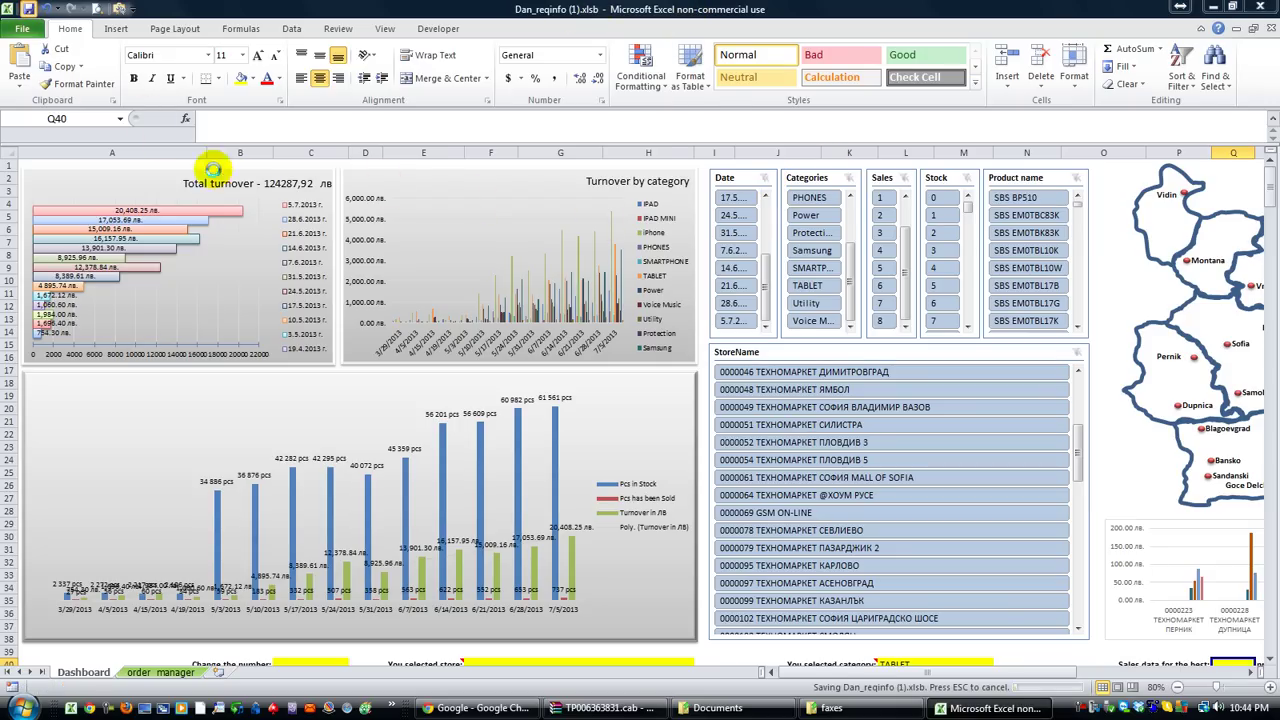